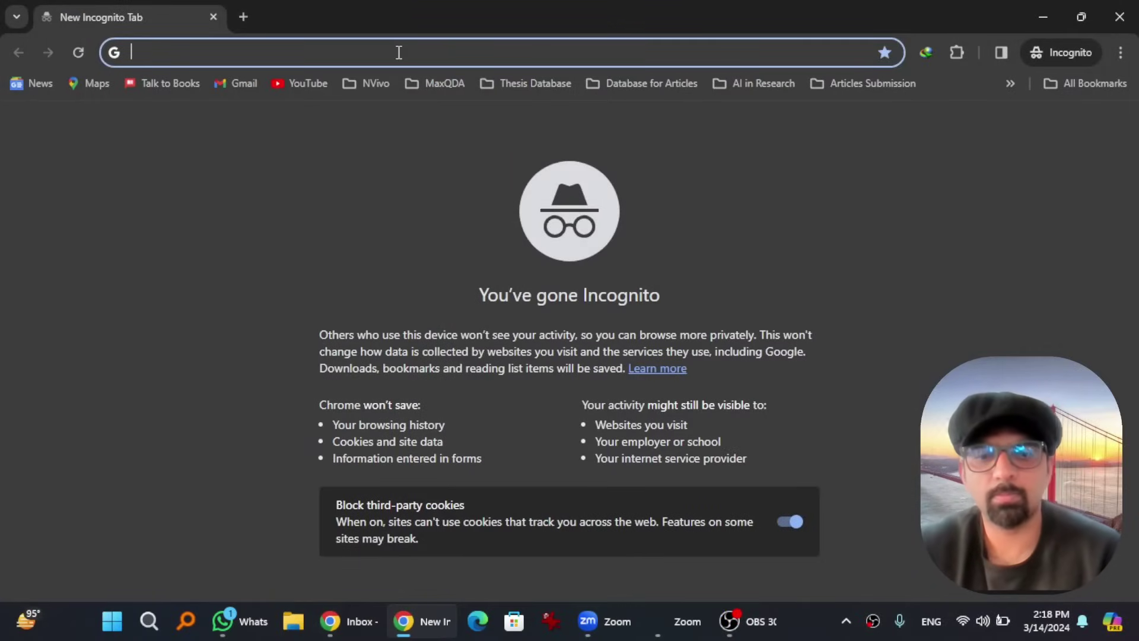
text(ibm.com)
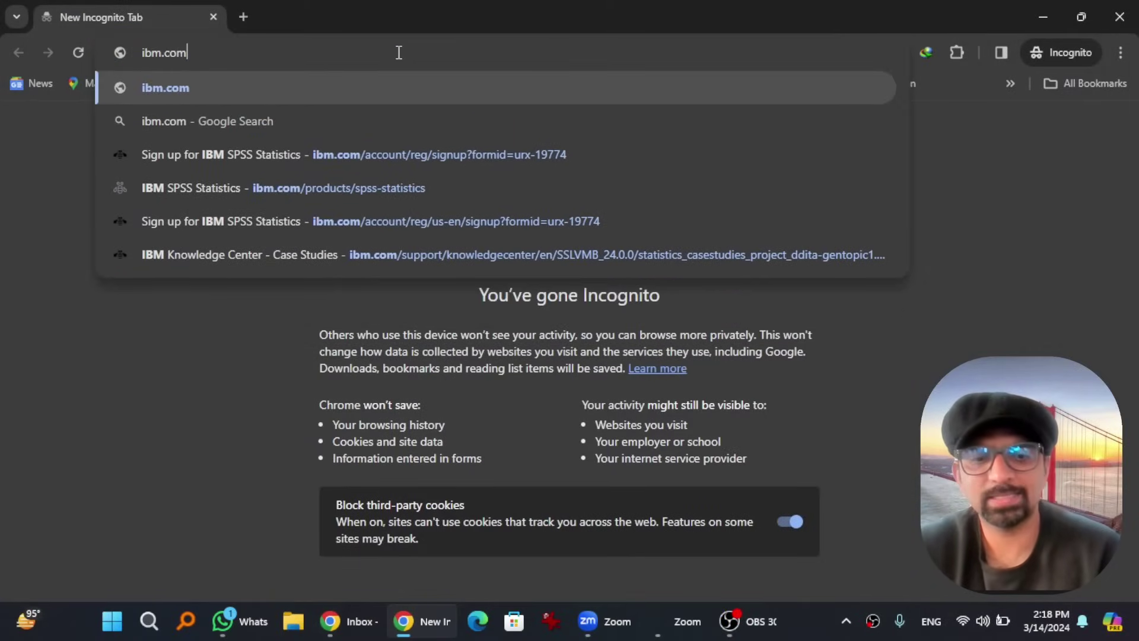
text(/spss)
- Load ibm.com/spss after browsing the Analytics listing in the Products menu
key(Return)
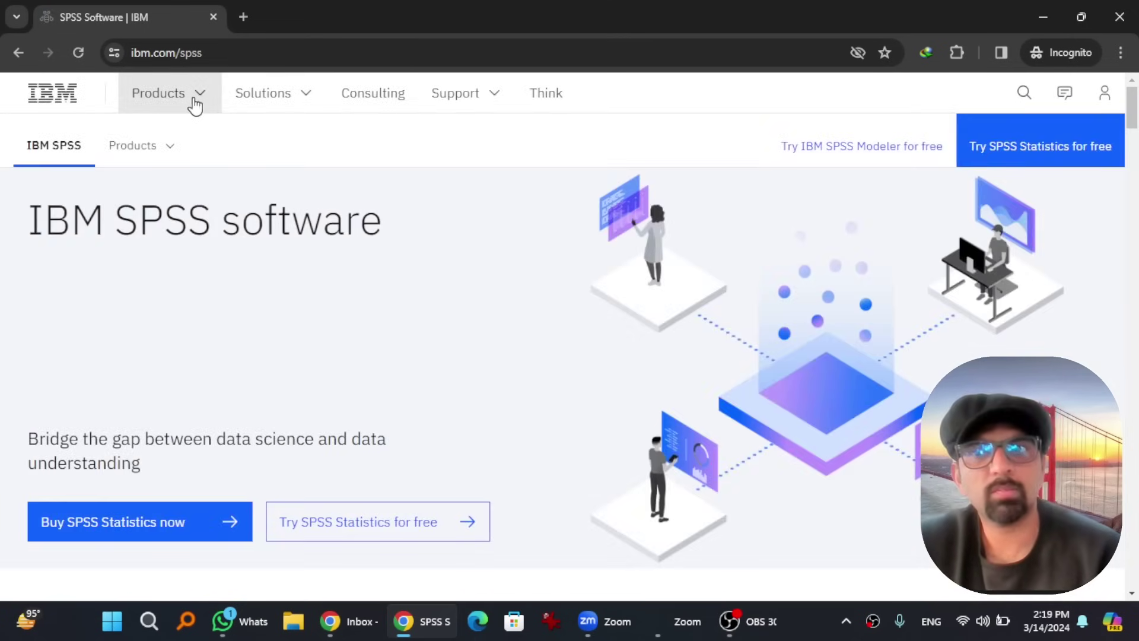
click(204, 104)
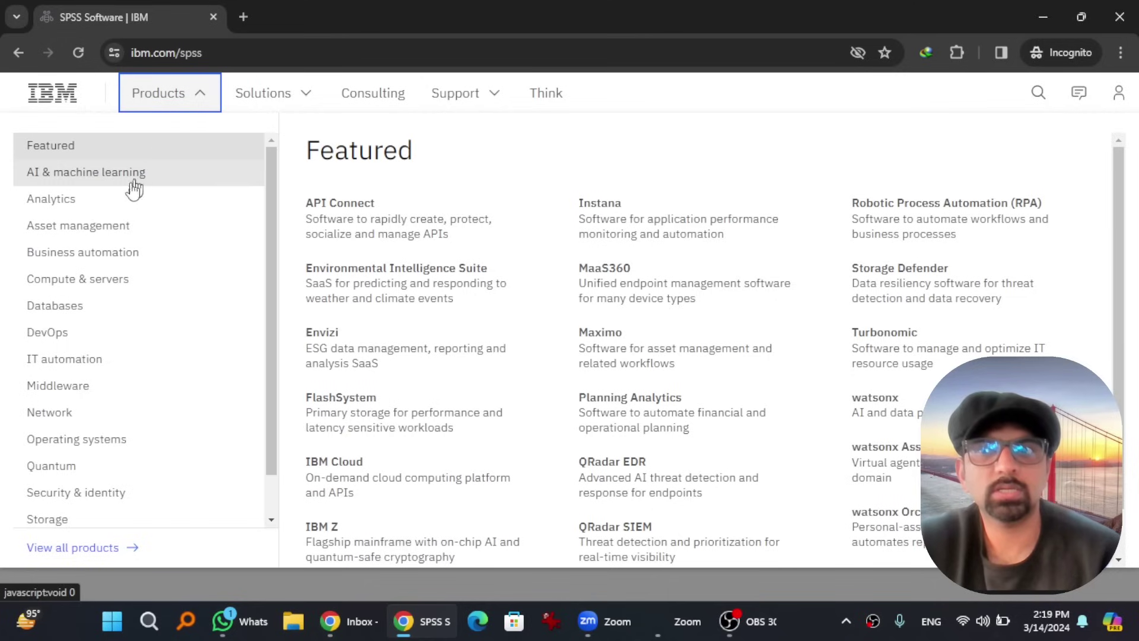
click(69, 206)
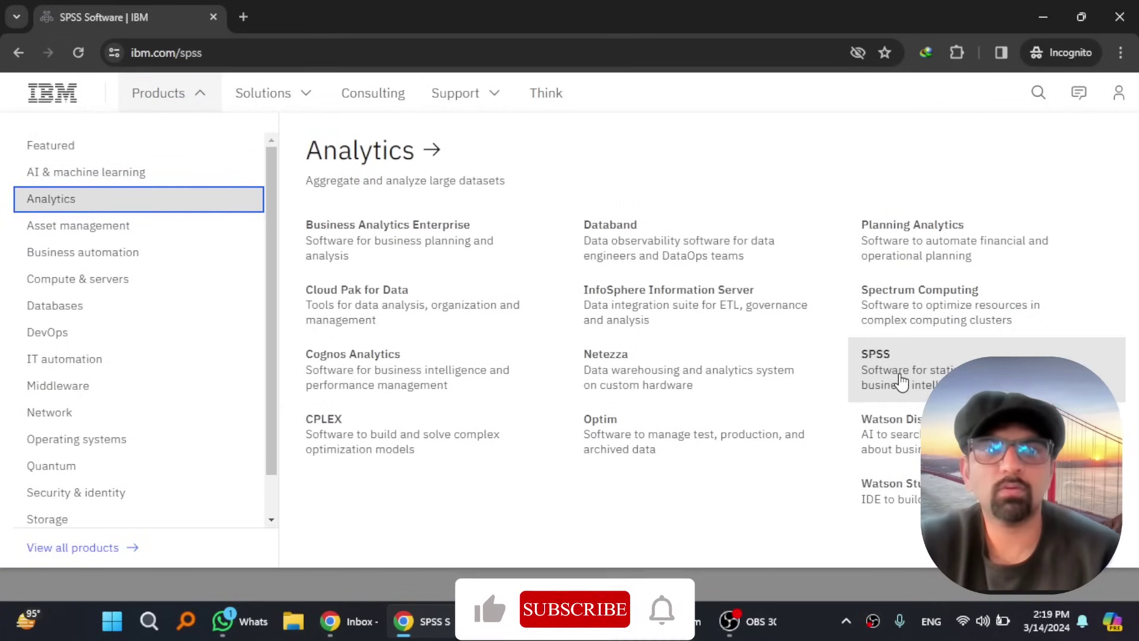
click(177, 93)
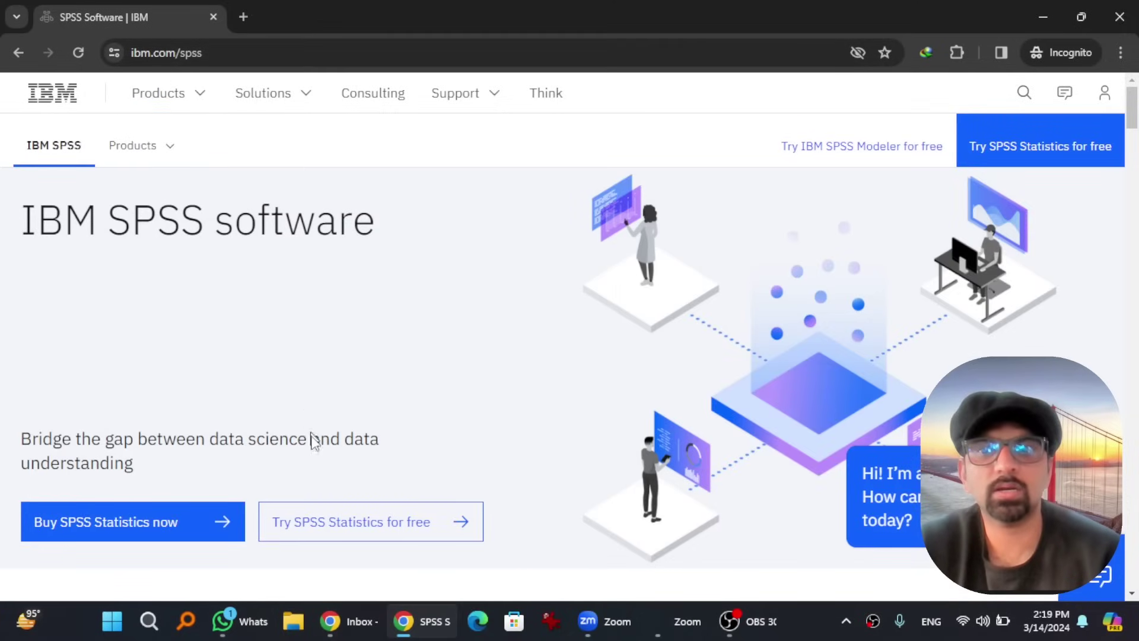
- Start the free SPSS Statistics trial sign-up and enter the e-mail and names
click(334, 523)
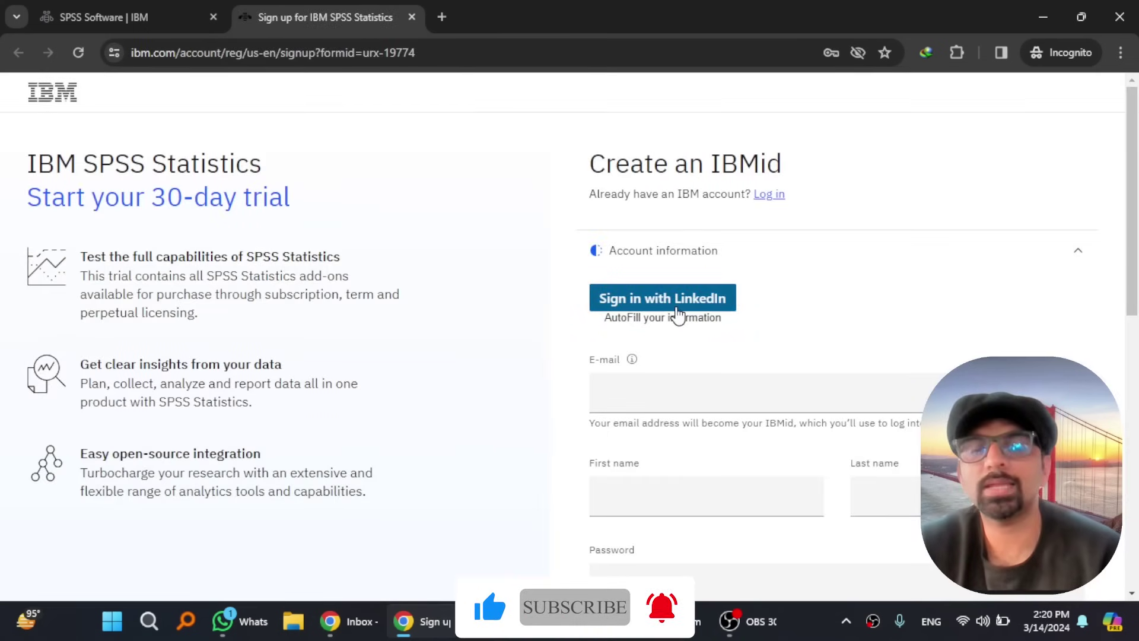
click(677, 398)
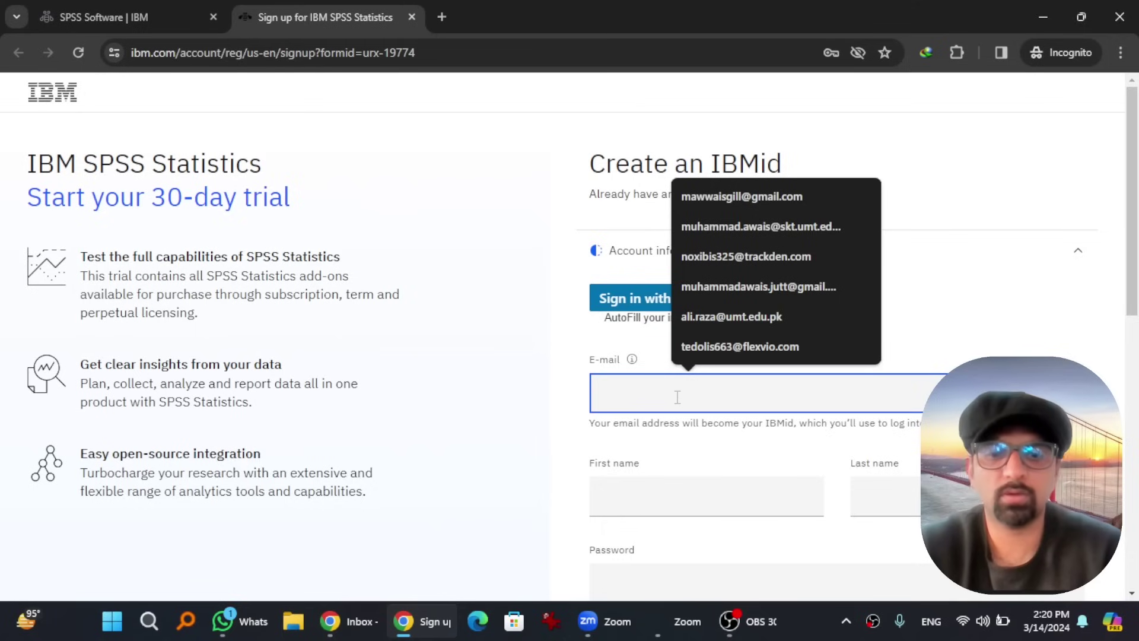
text(muhammad)
key(Tab)
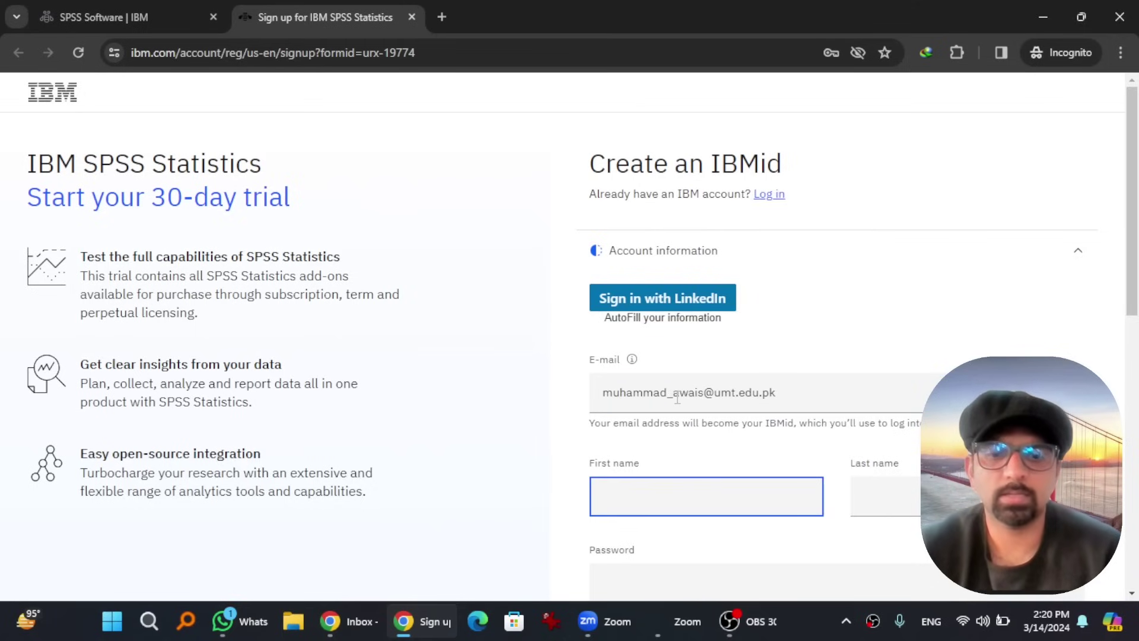
key(Tab)
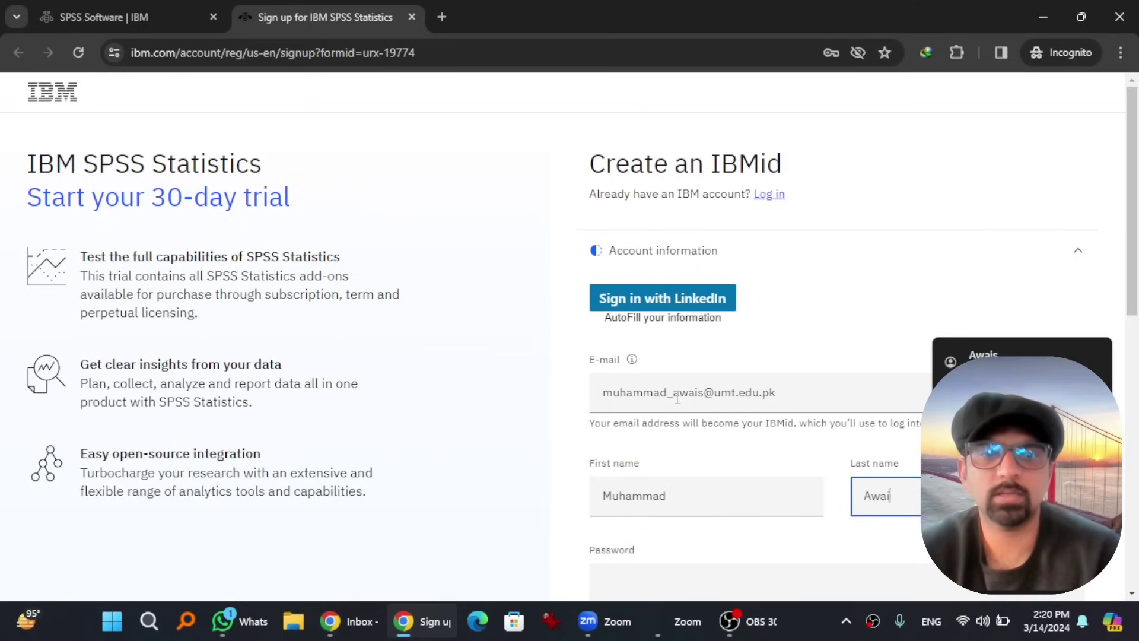
key(Tab)
text(••)
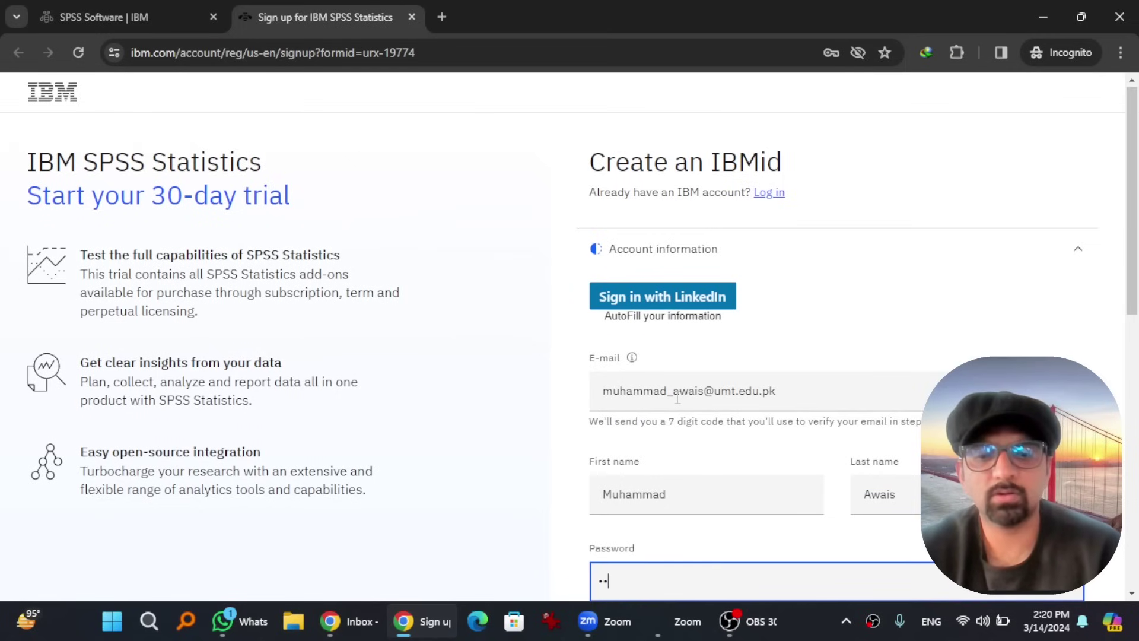
text(••••••)
scroll(497, 433, down, 3)
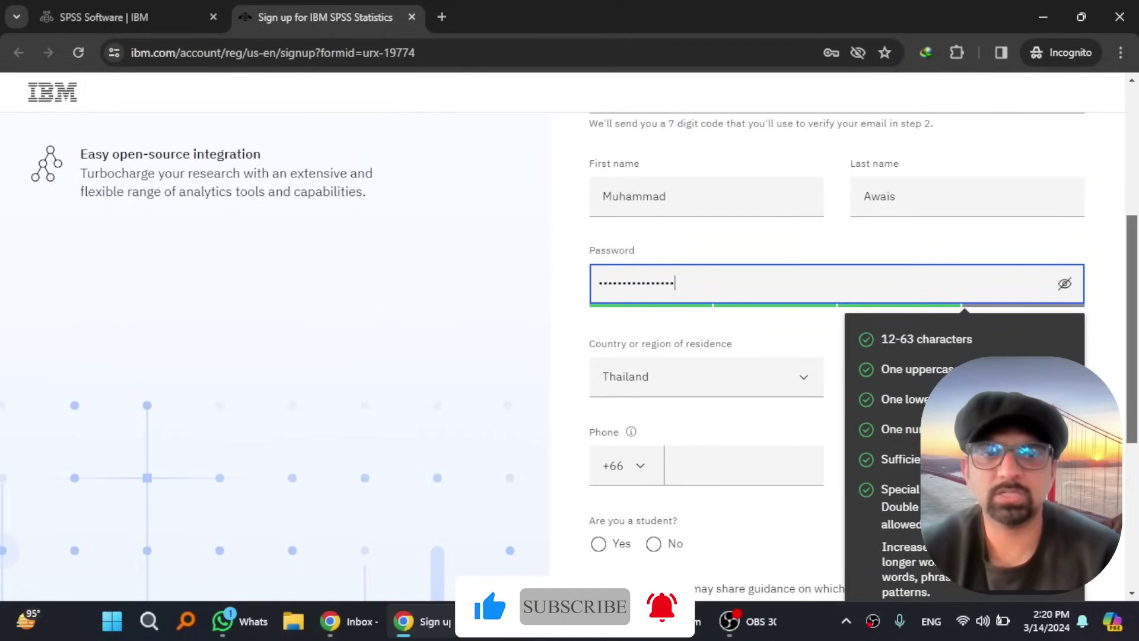
- Enter password and phone, answer yes to student, decline pricing contact, and submit
click(615, 349)
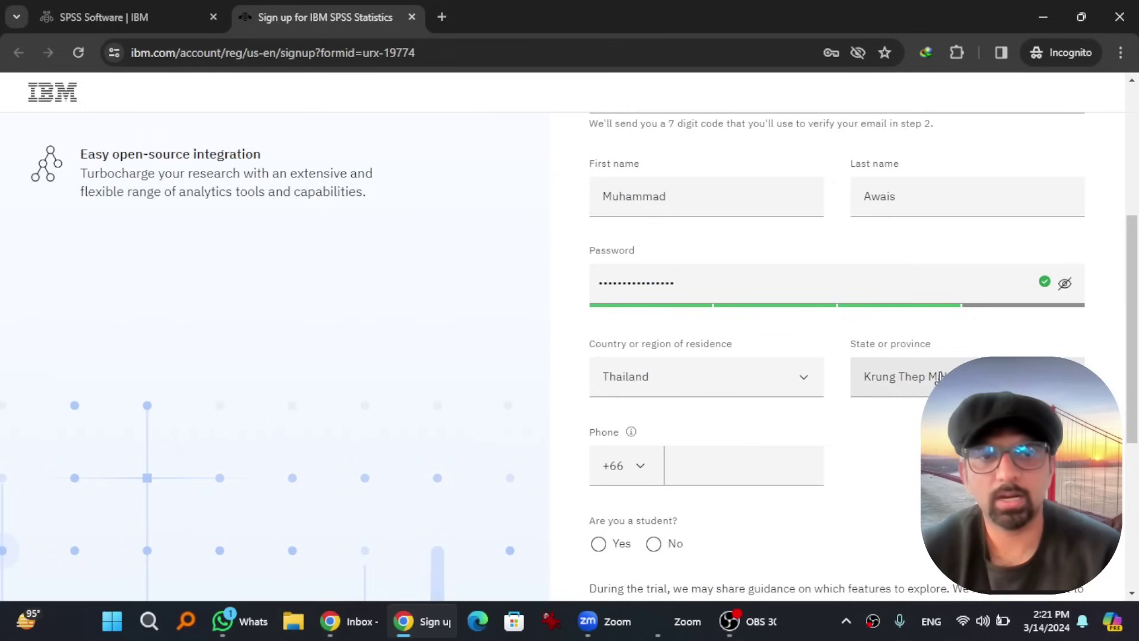
click(597, 549)
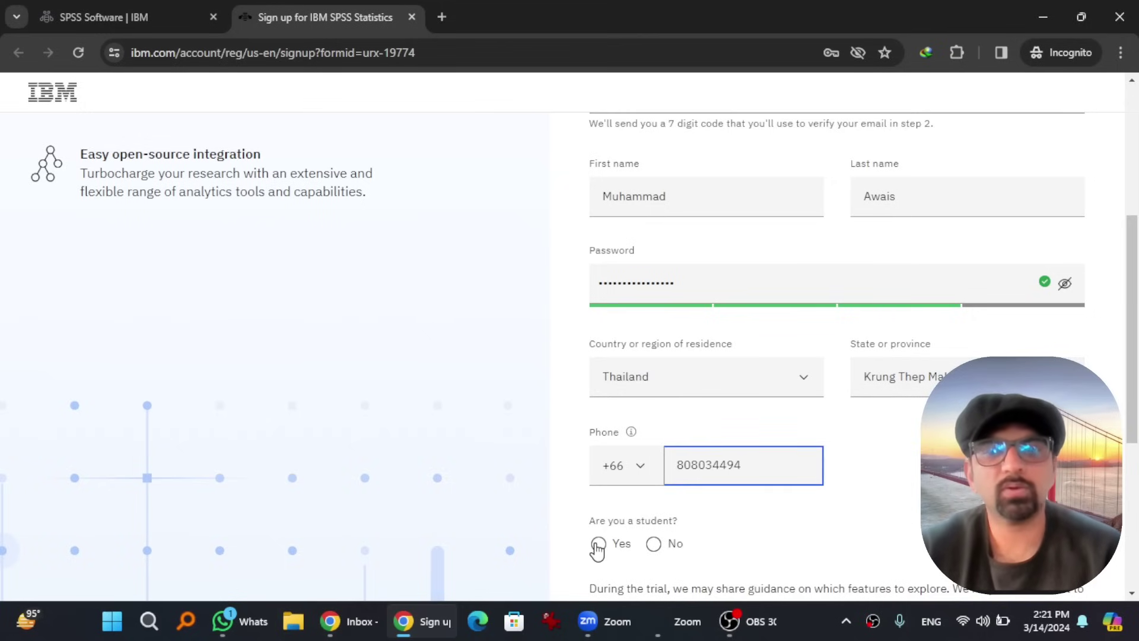
click(597, 545)
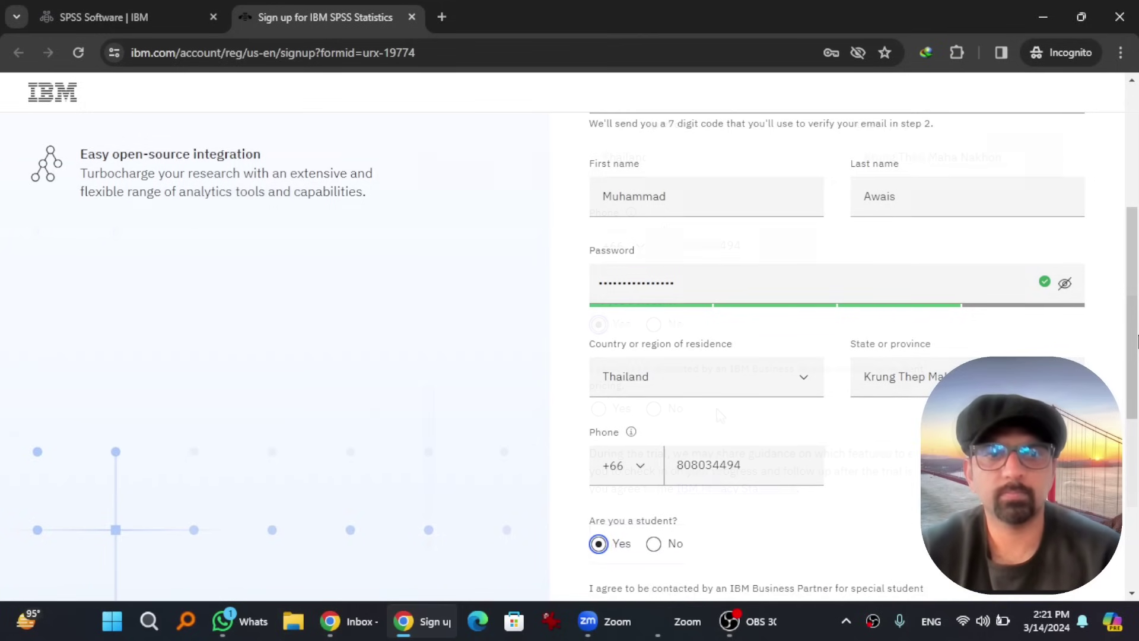
scroll(719, 414, down, 3)
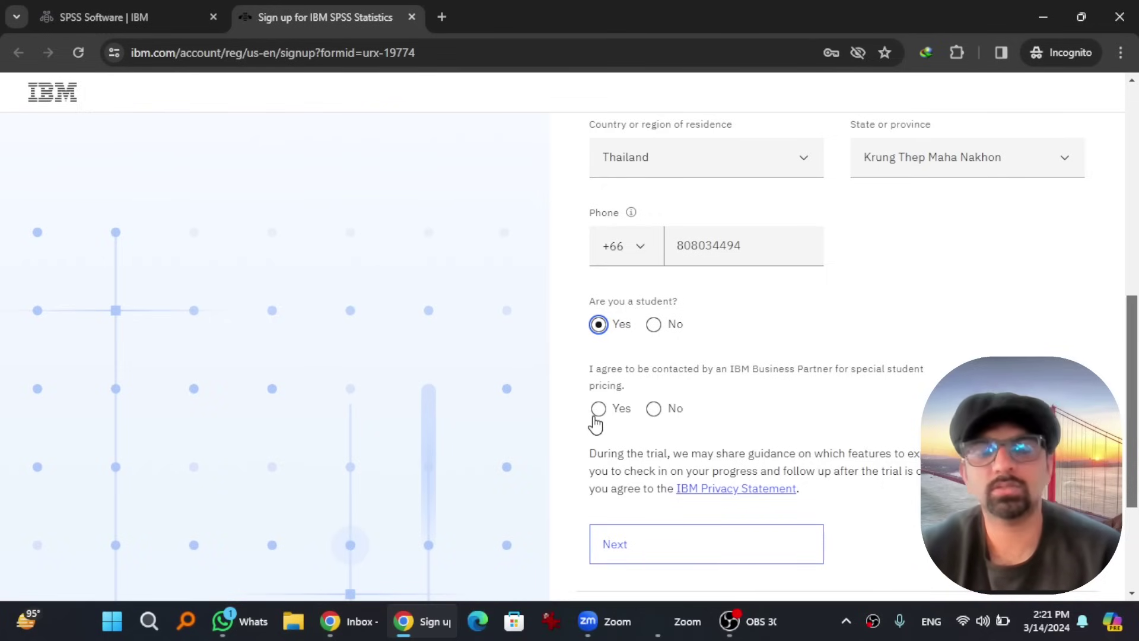
click(656, 413)
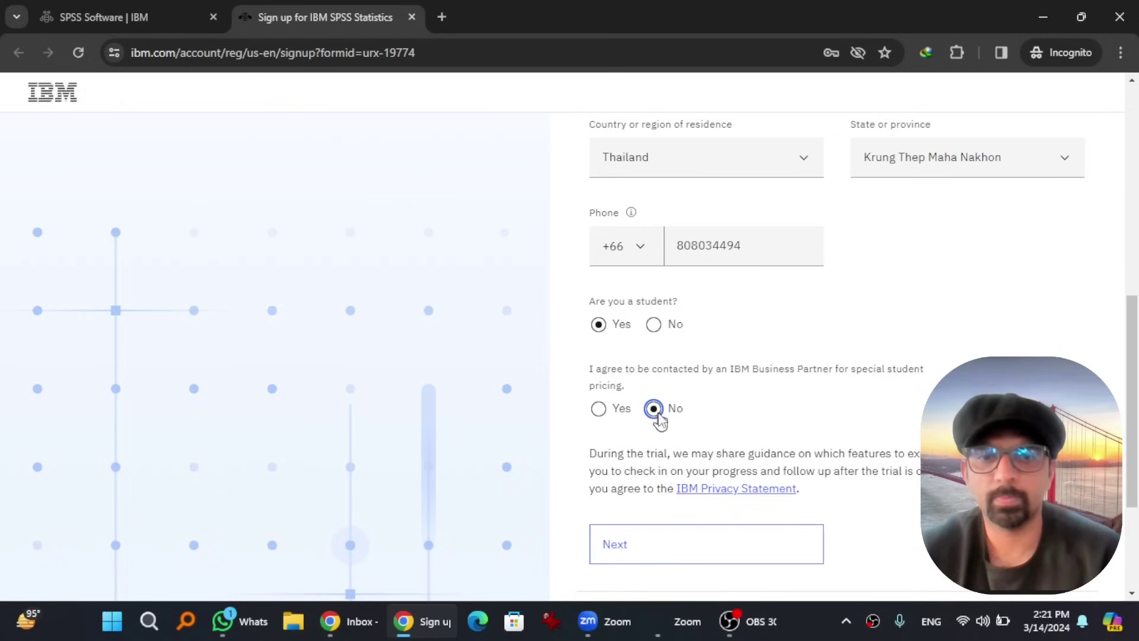
click(673, 557)
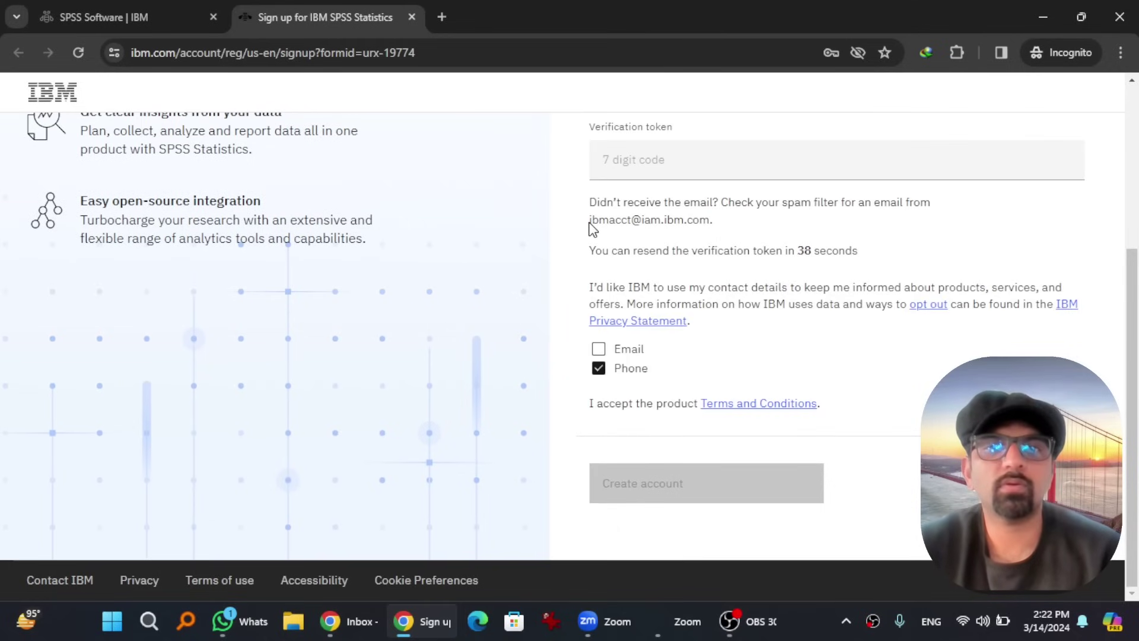
- Paste the emailed verification code into the sign-up form
click(719, 229)
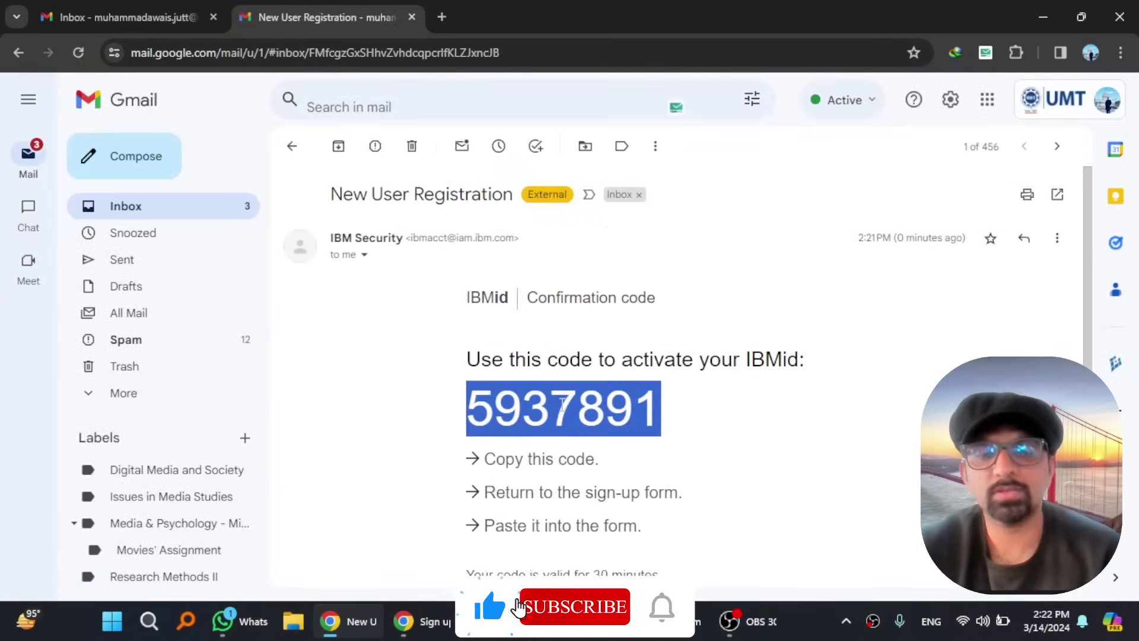
click(429, 637)
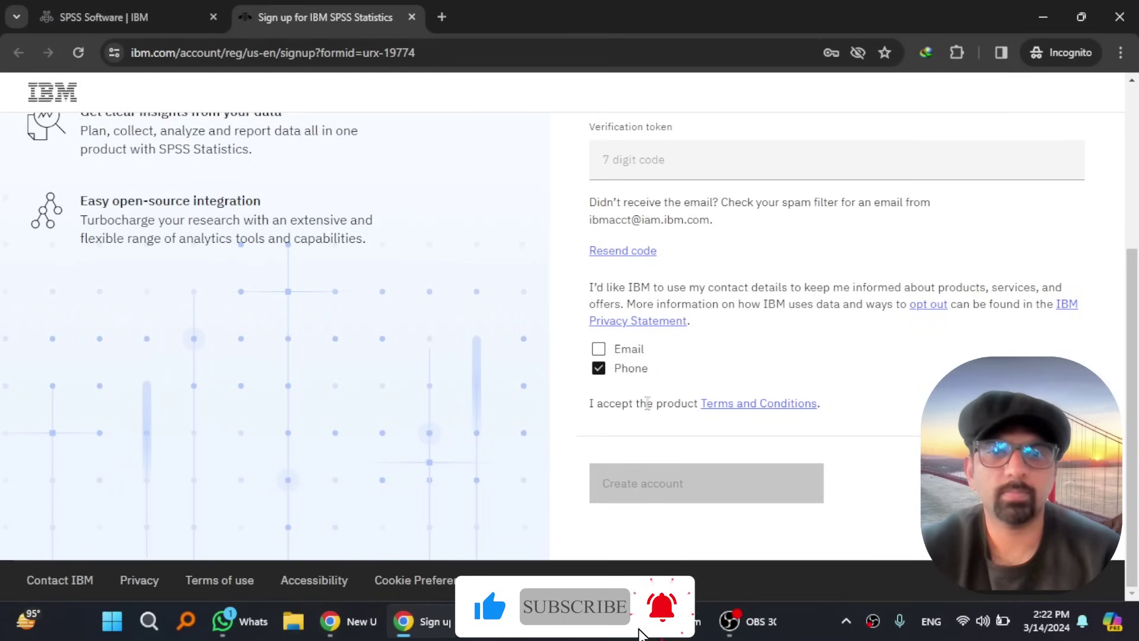
click(666, 162)
key(ctrl+v)
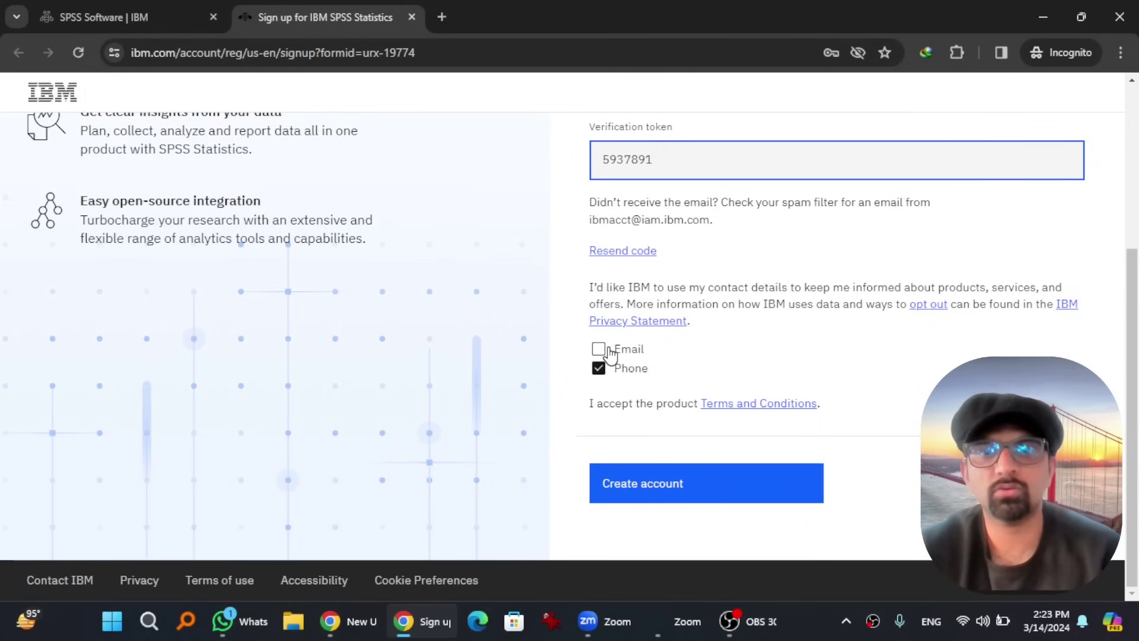
- Leave only Phone contact checked and create the account
click(598, 350)
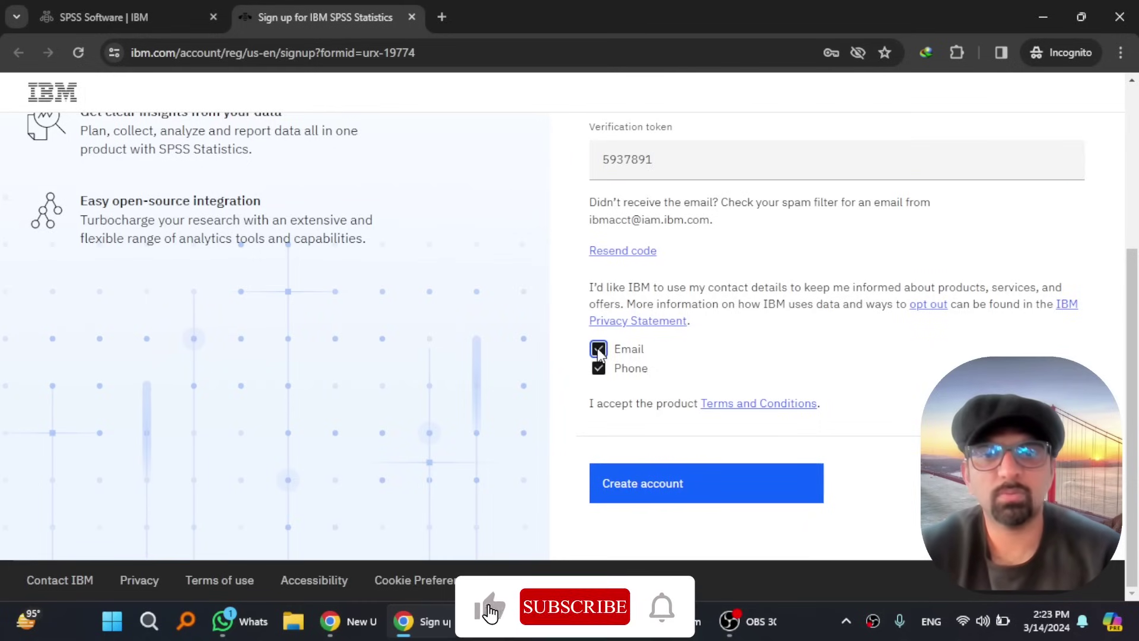
click(597, 367)
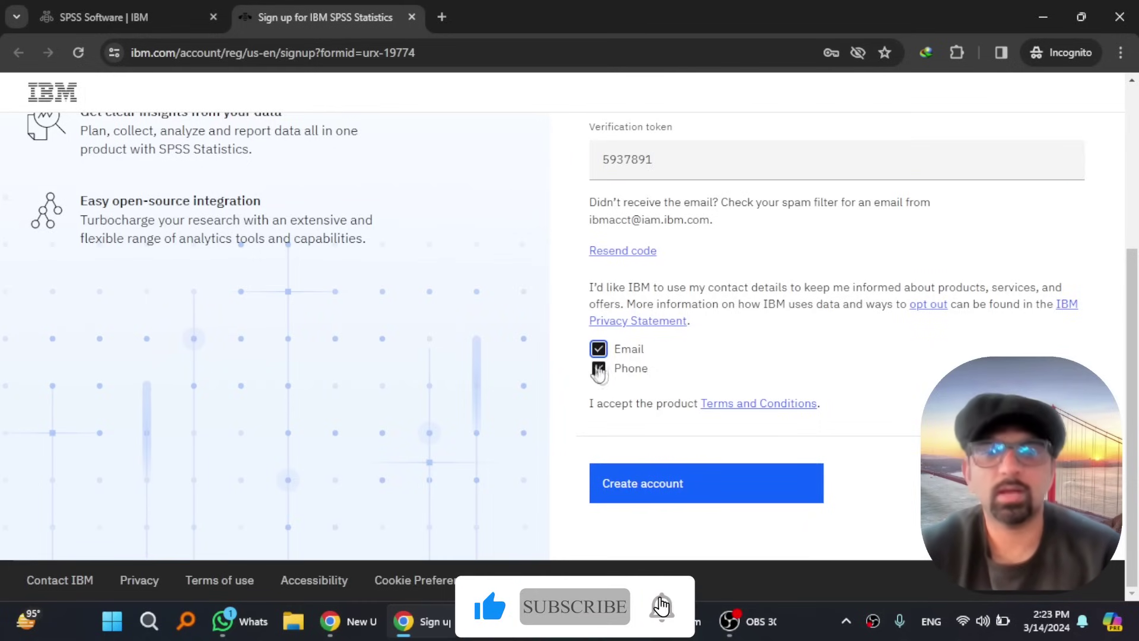
click(598, 349)
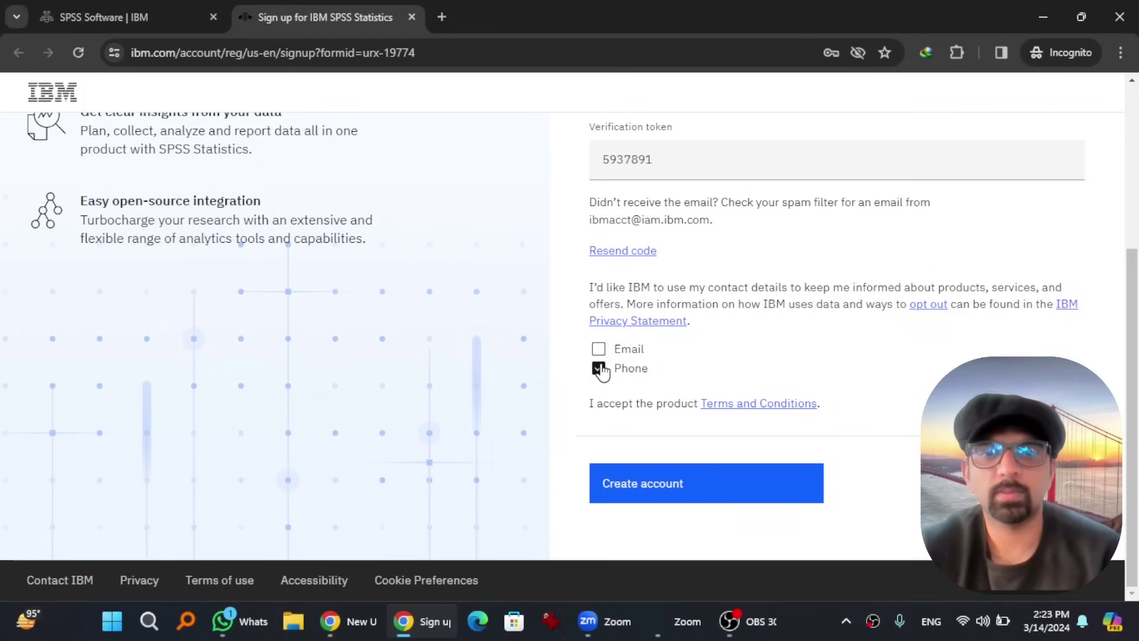
click(662, 483)
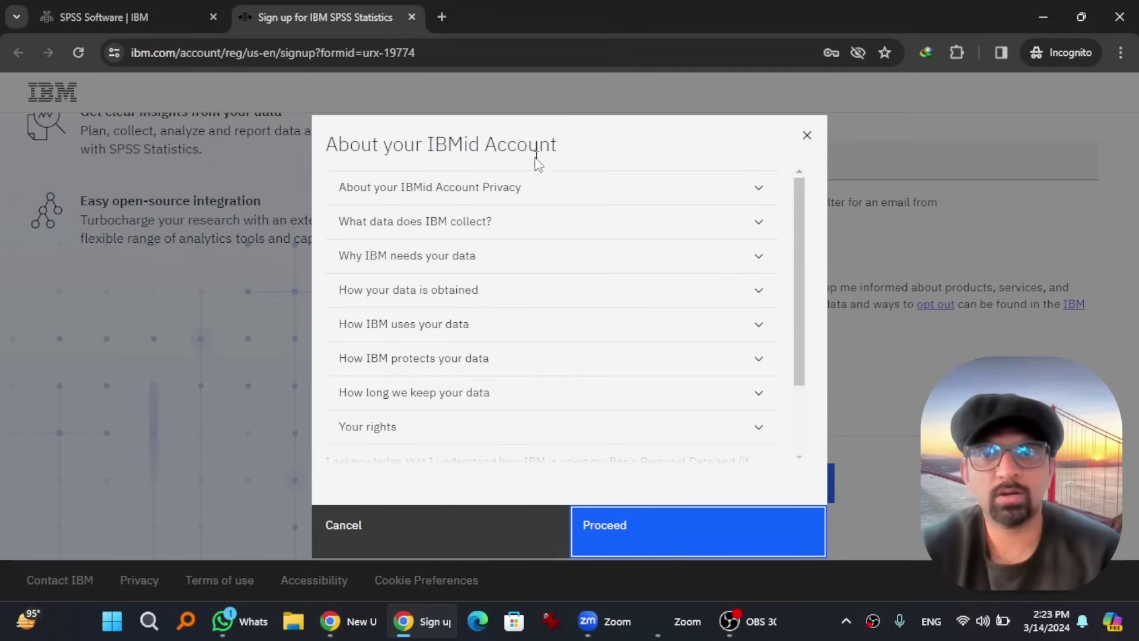
- Accept the IBMid privacy notice and open 'Verify your identity' in Gmail Updates
click(651, 541)
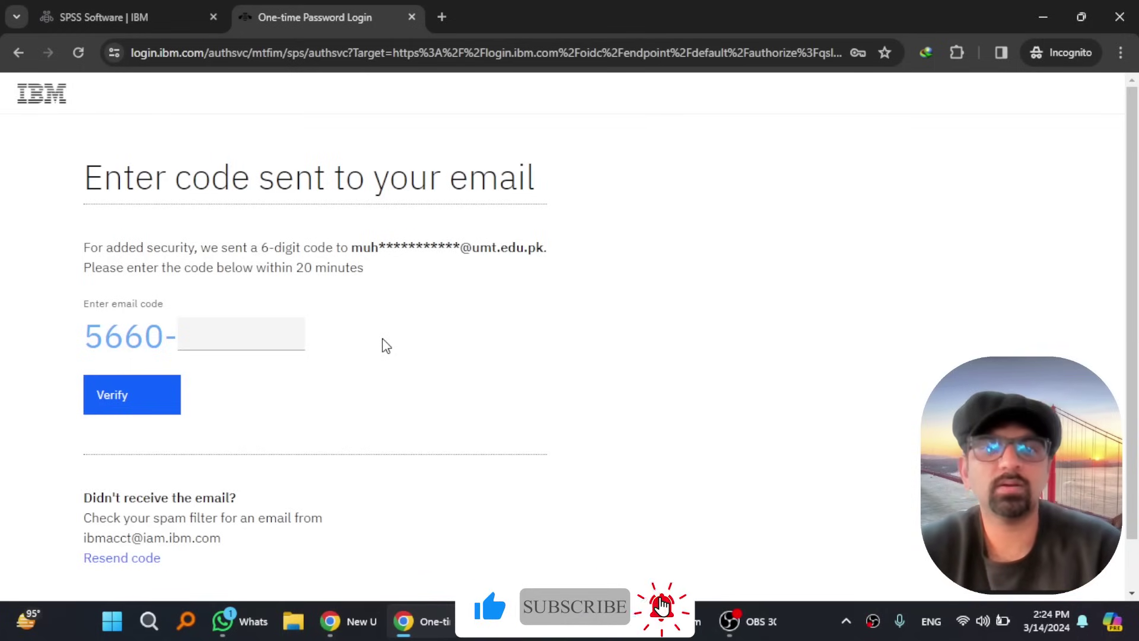
mouse_move(404, 622)
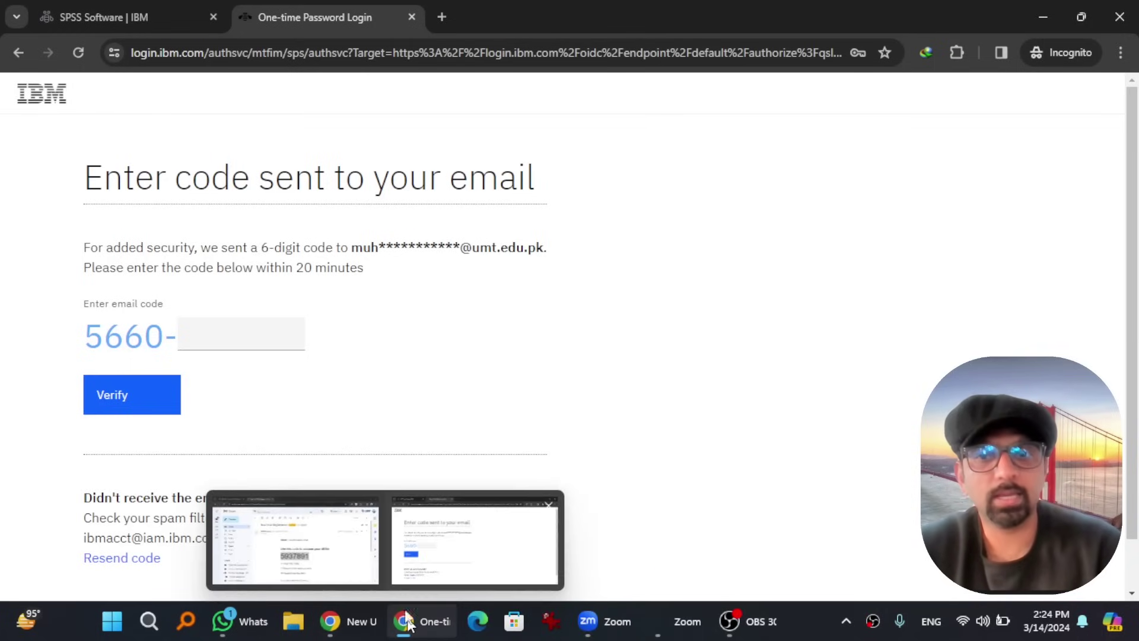
click(352, 568)
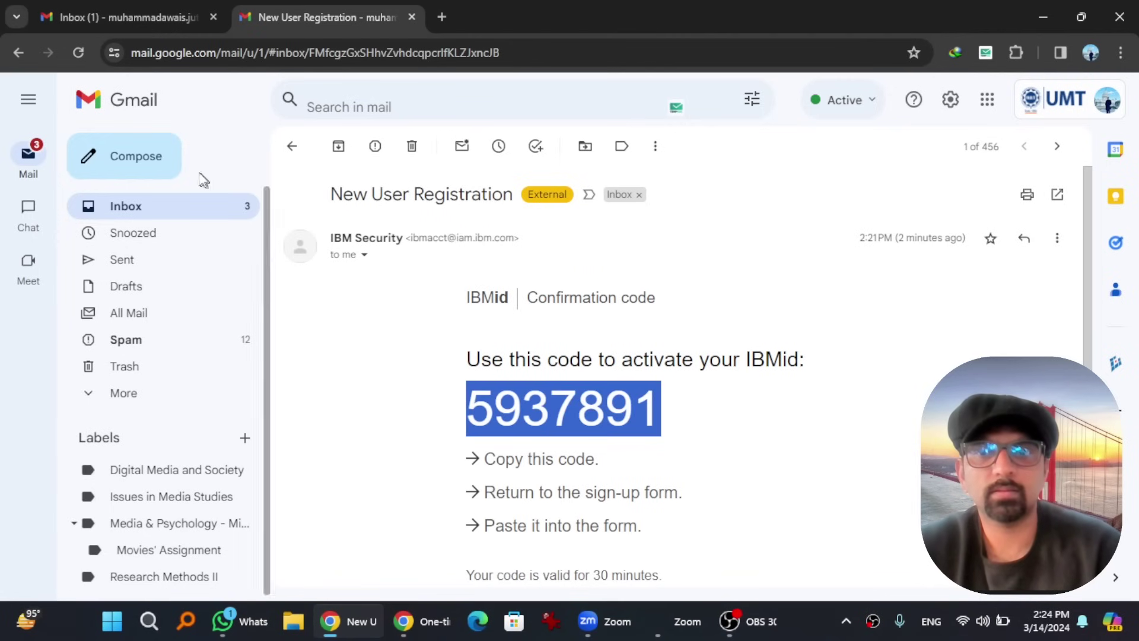
click(175, 206)
click(765, 200)
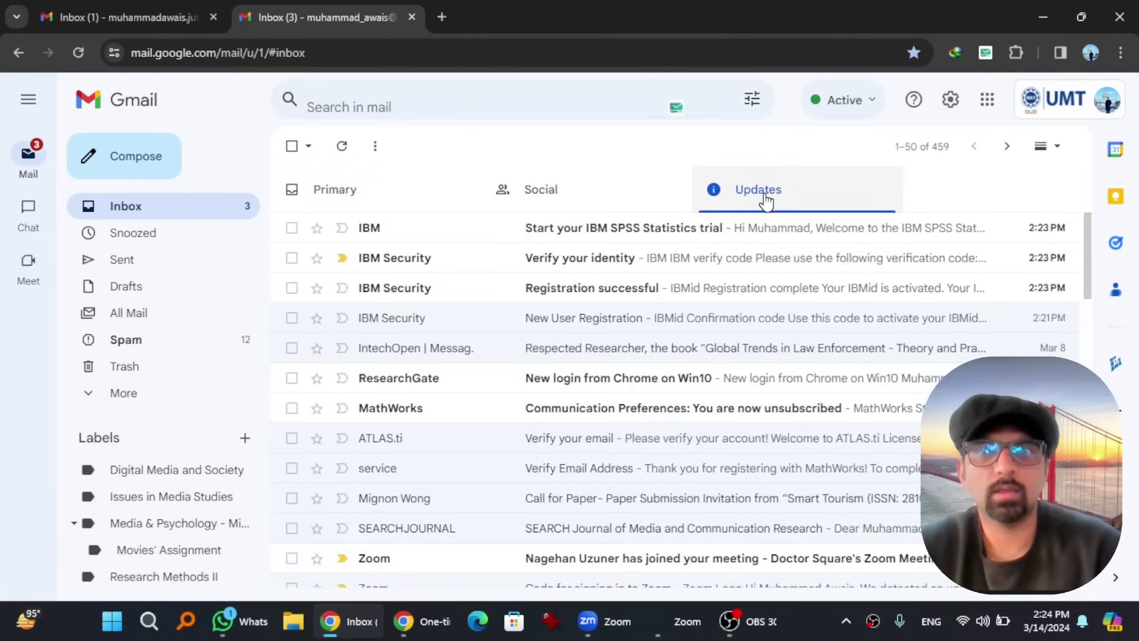
click(551, 265)
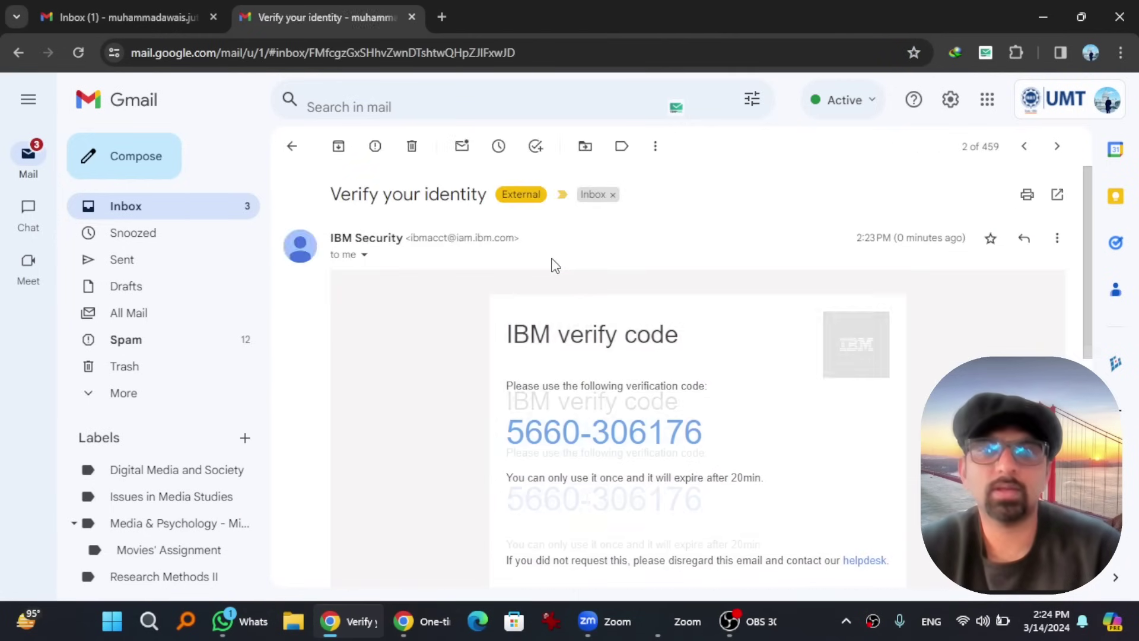
- Copy the six code digits and paste them into the IBM one-time code field
drag(591, 501, 703, 506)
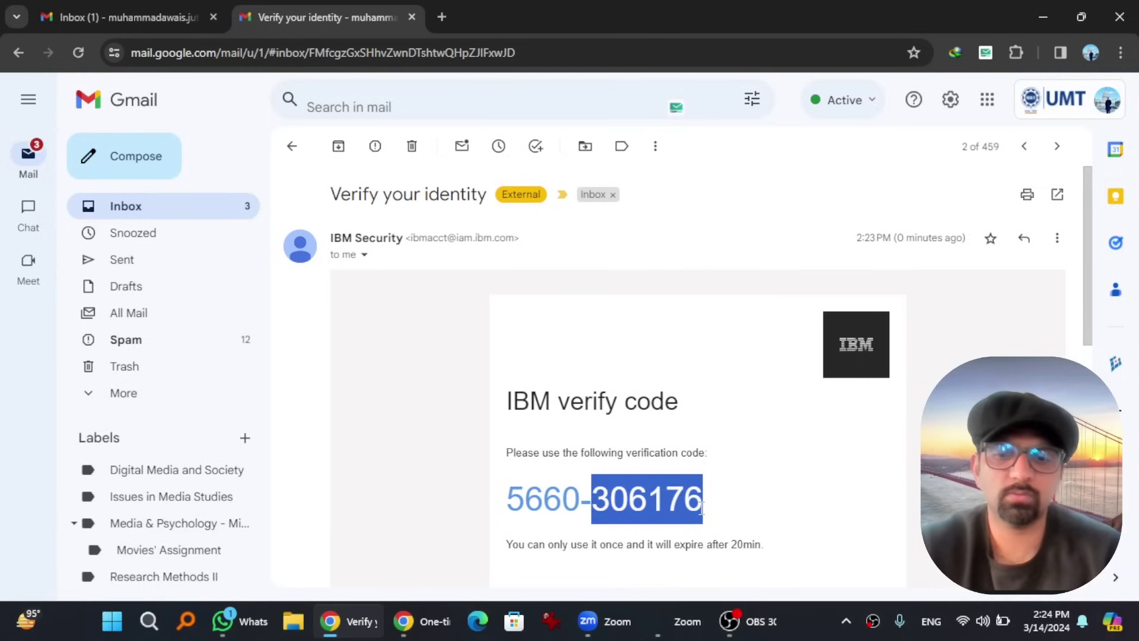
click(425, 622)
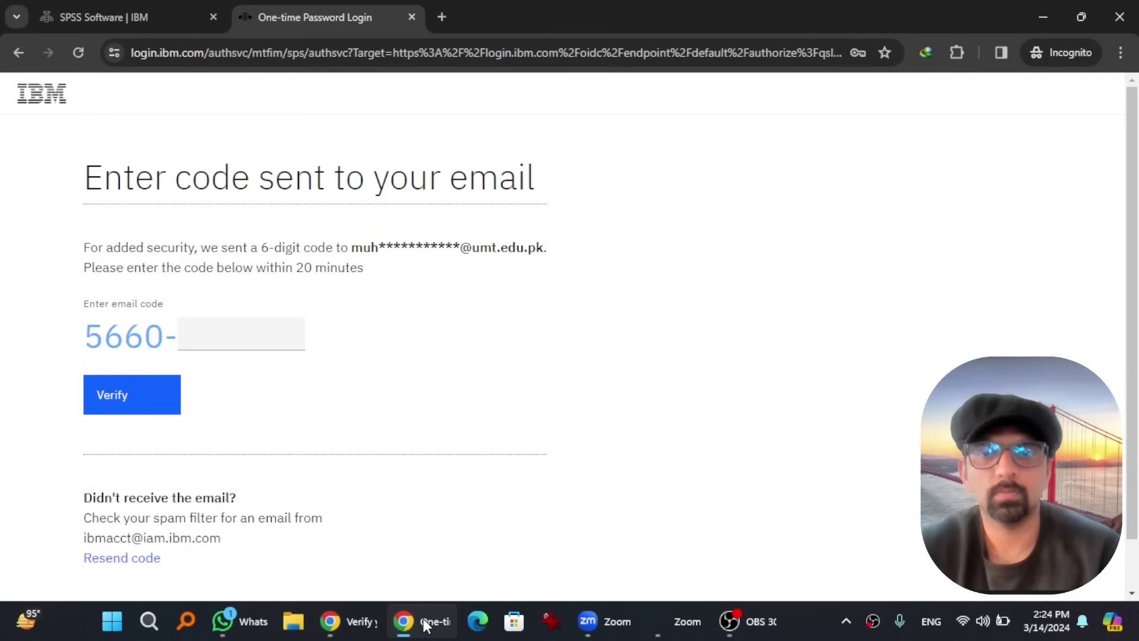
click(238, 338)
key(ctrl+v)
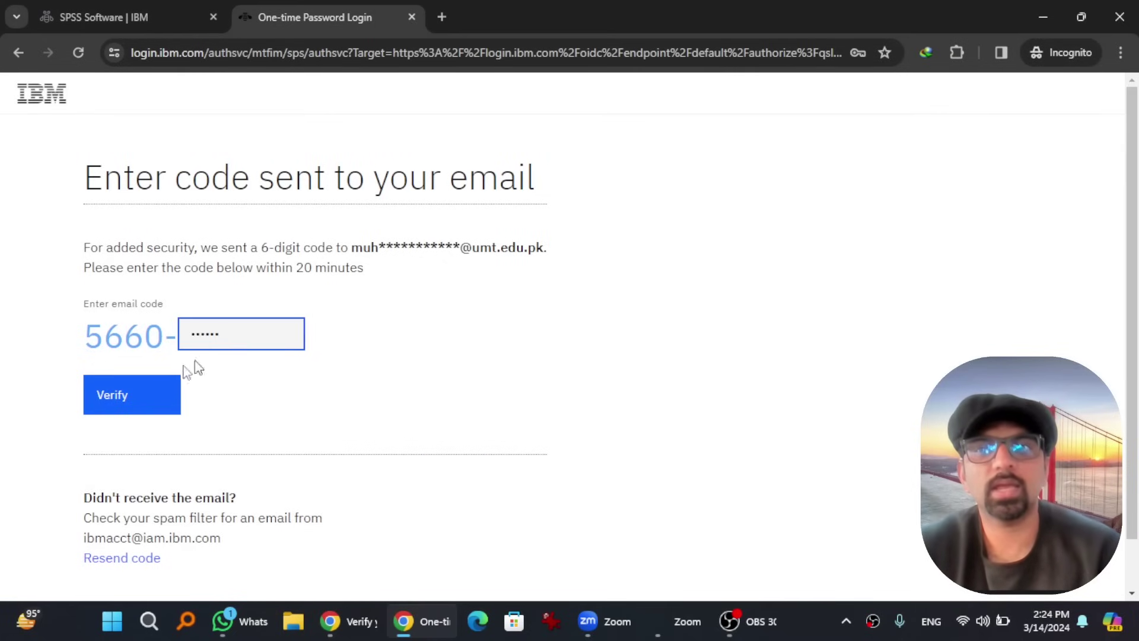
- Verify the login code and open Downloads for the SPSS Statistics Subscription Trial
click(123, 397)
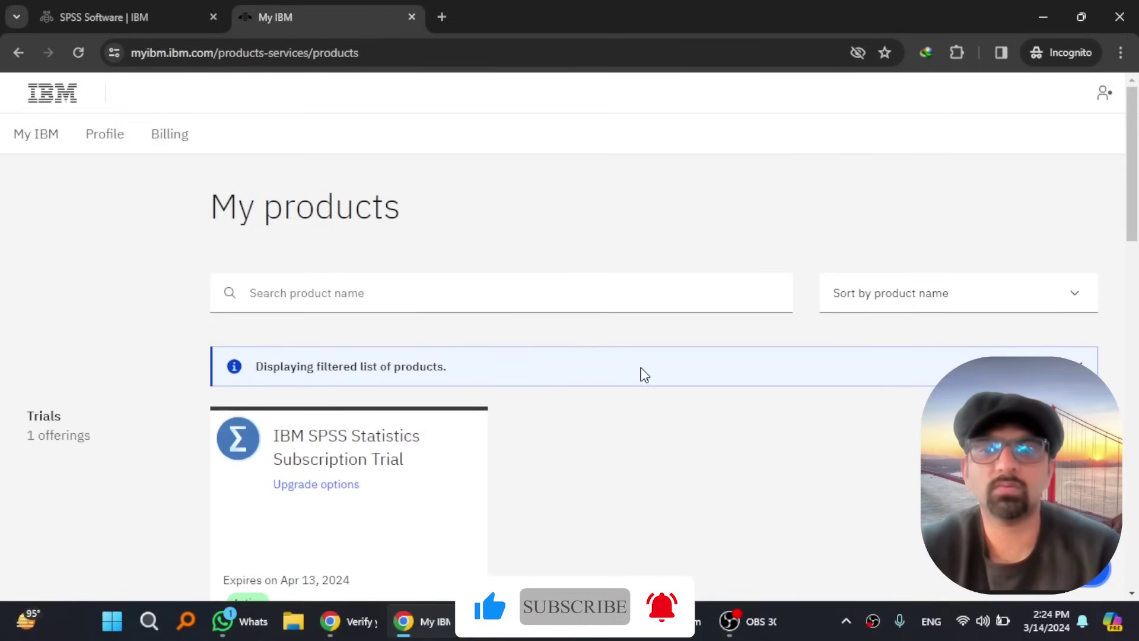
scroll(1019, 257, down, 3)
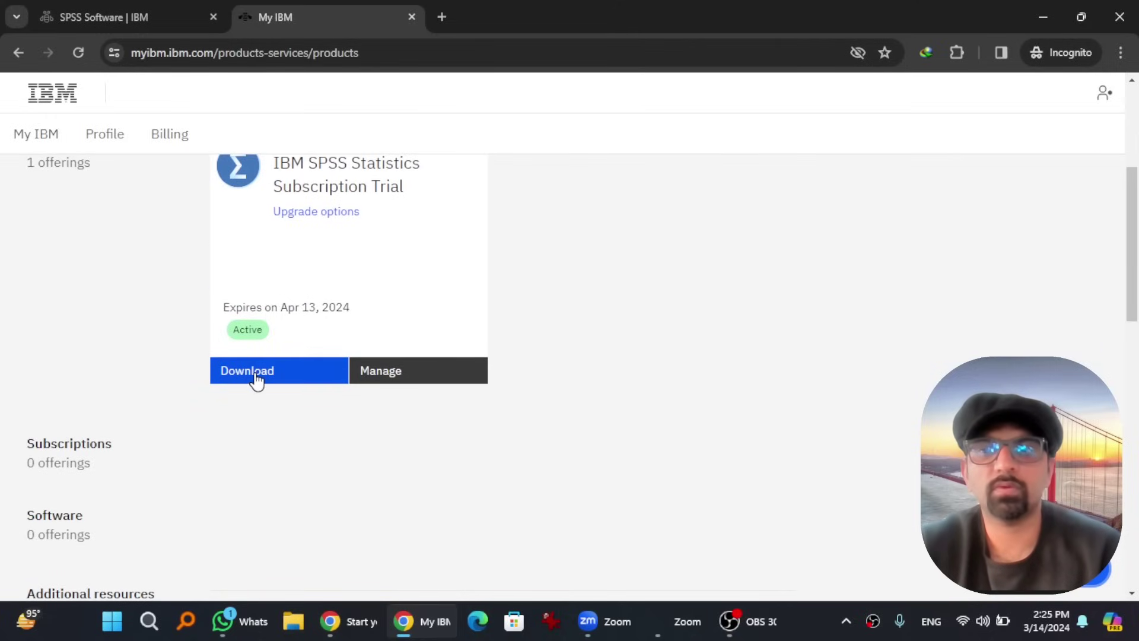
click(254, 374)
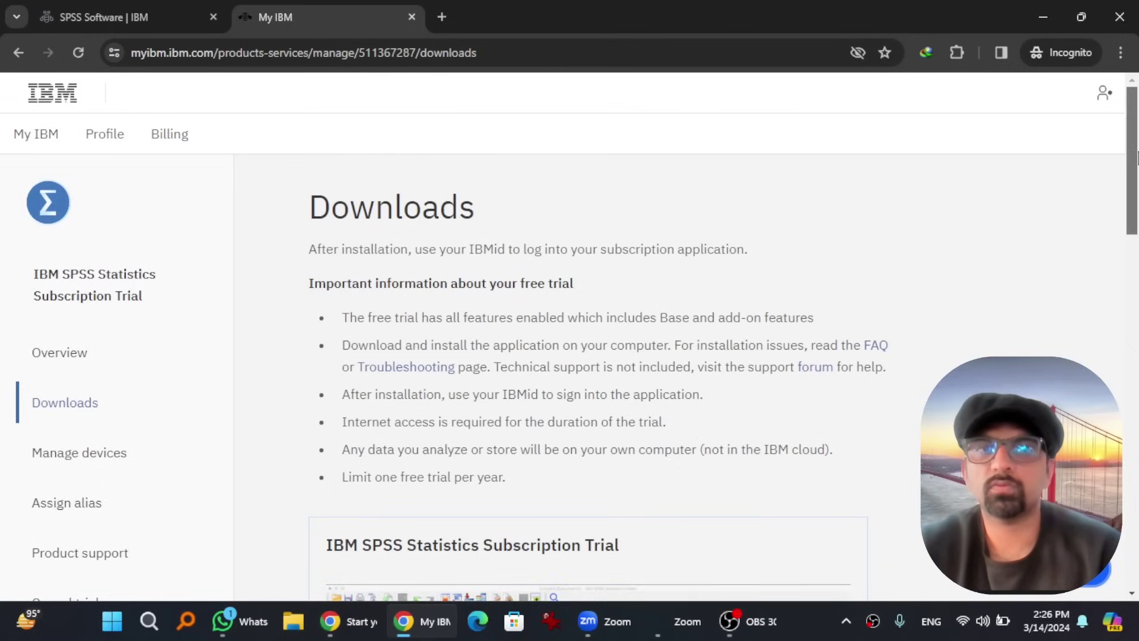
scroll(1137, 156, down, 10)
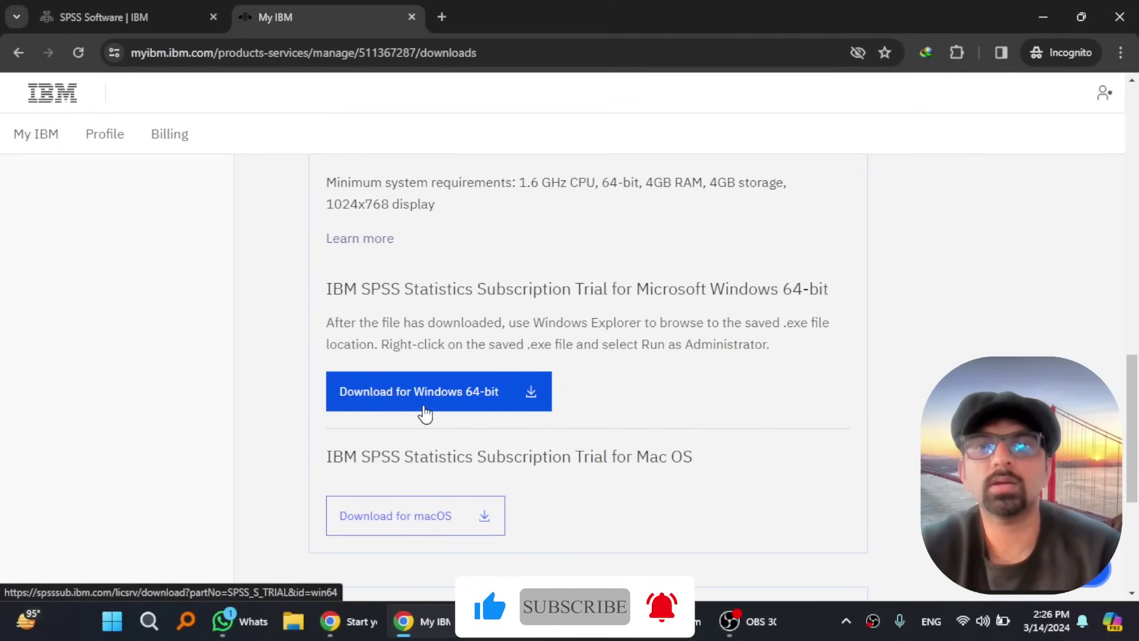
- Save the Windows 64-bit SPSSStatistics.exe to Desktop > SPSS and confirm it finished downloading
click(423, 412)
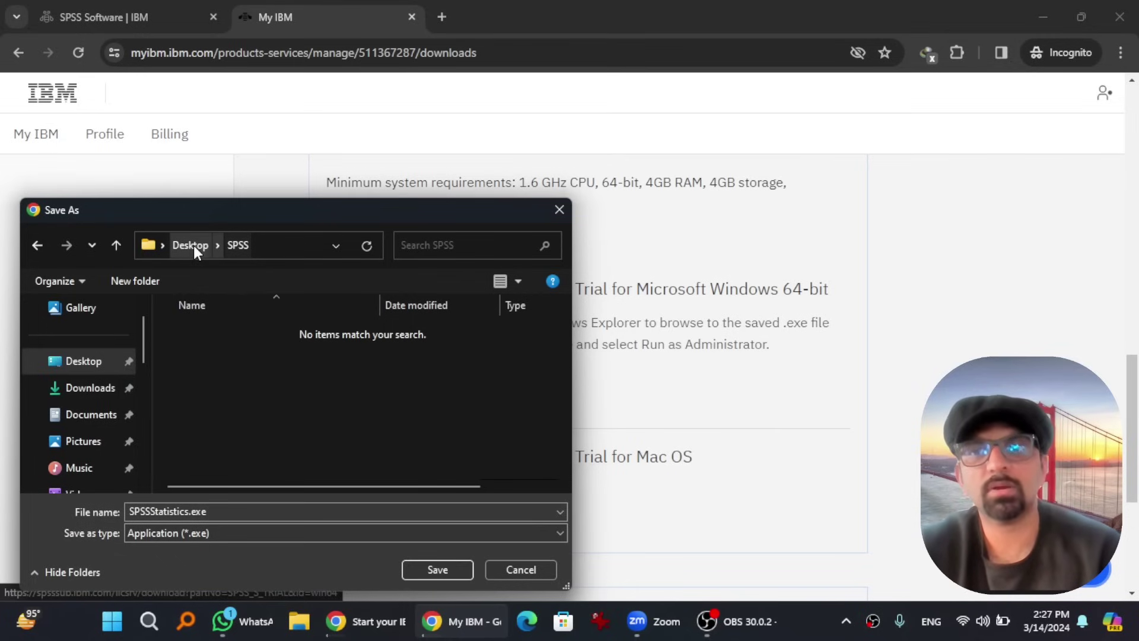
click(436, 571)
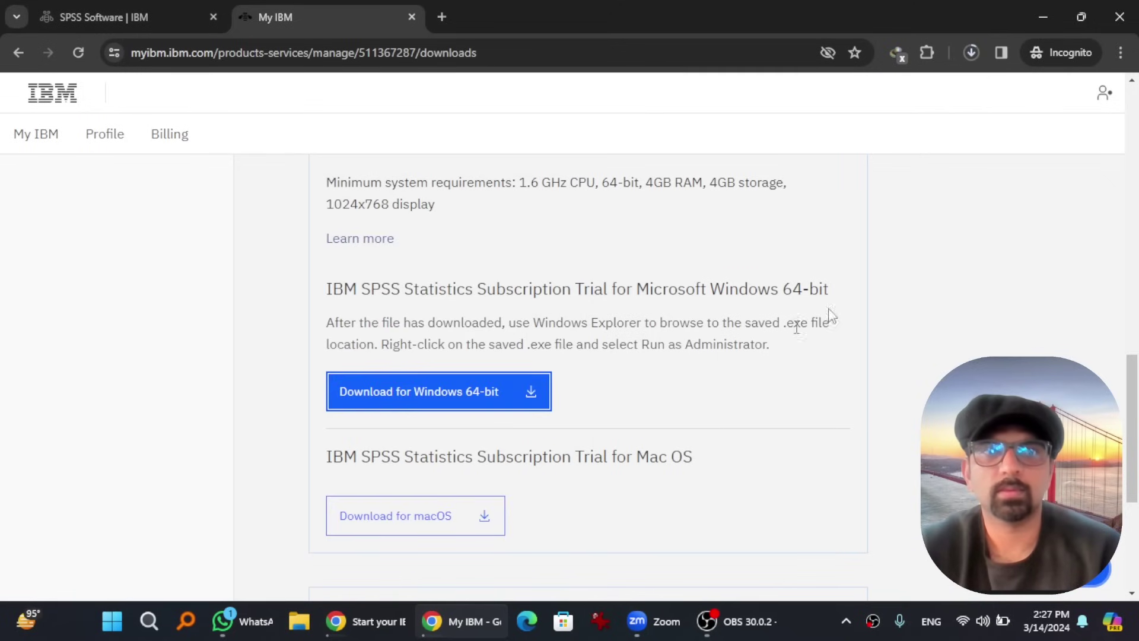
click(976, 62)
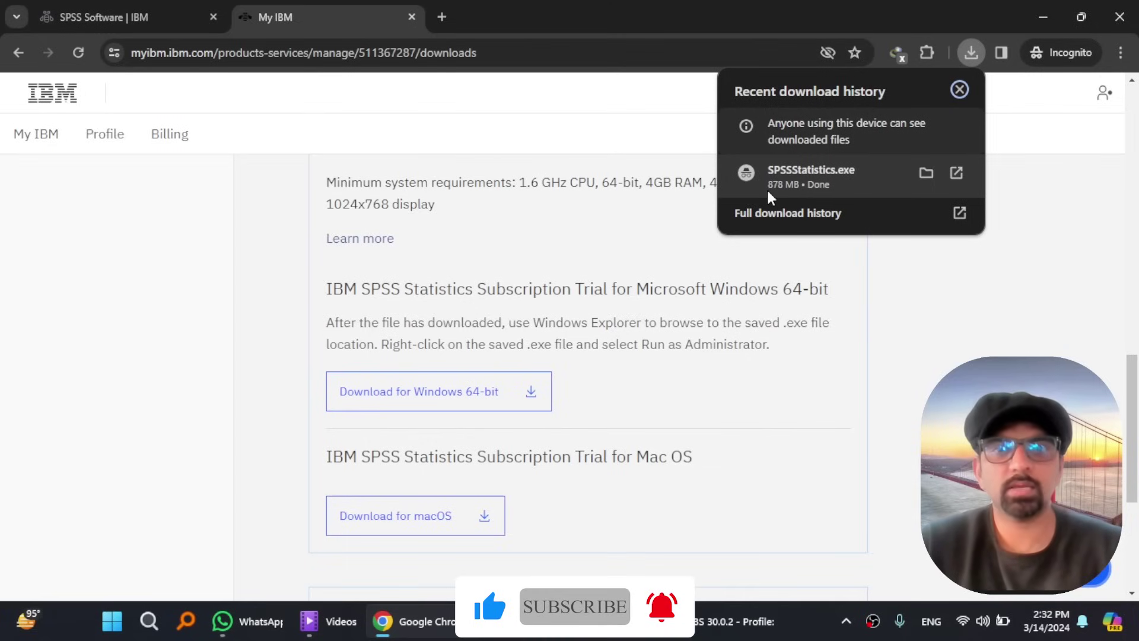
click(924, 172)
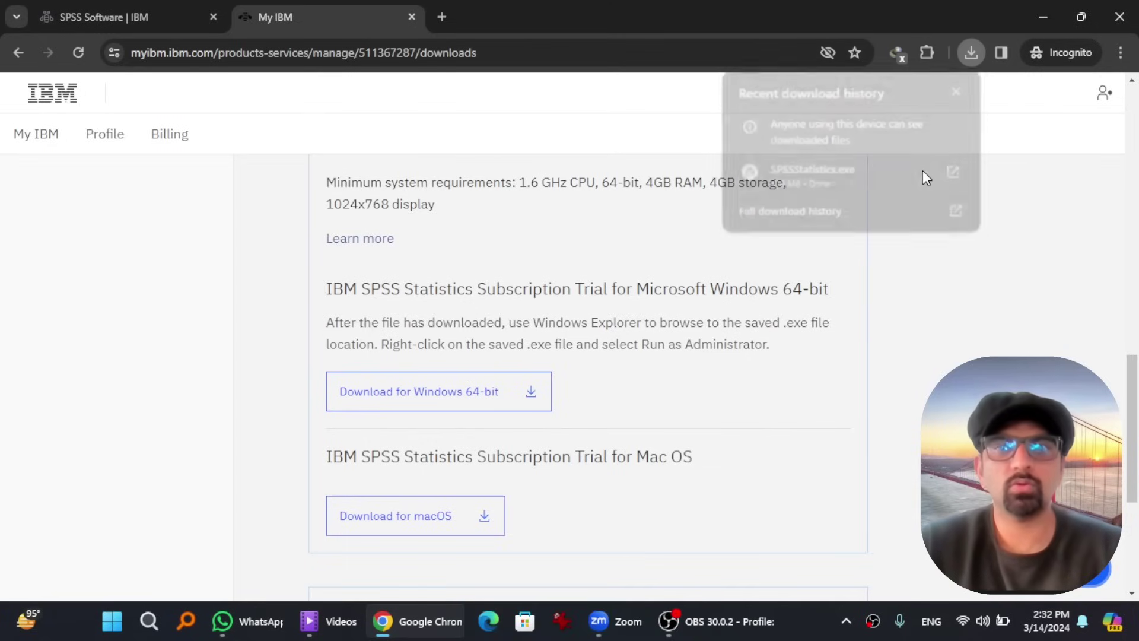